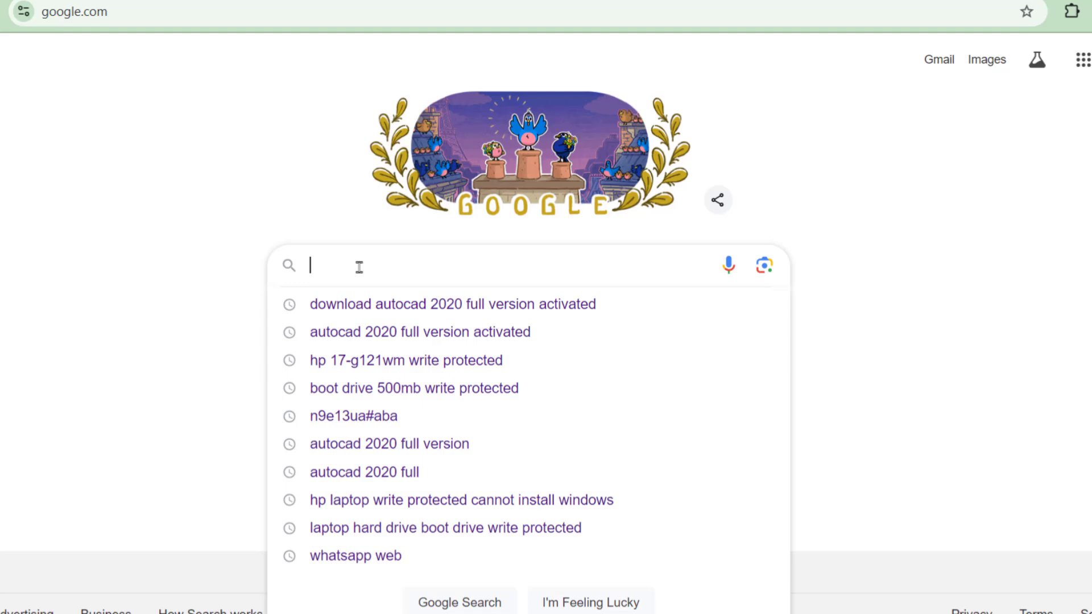
- Search Google for hiren's boot cd and reach the hirensbootcd.org download page
{"action": "type", "text": "hirens"}
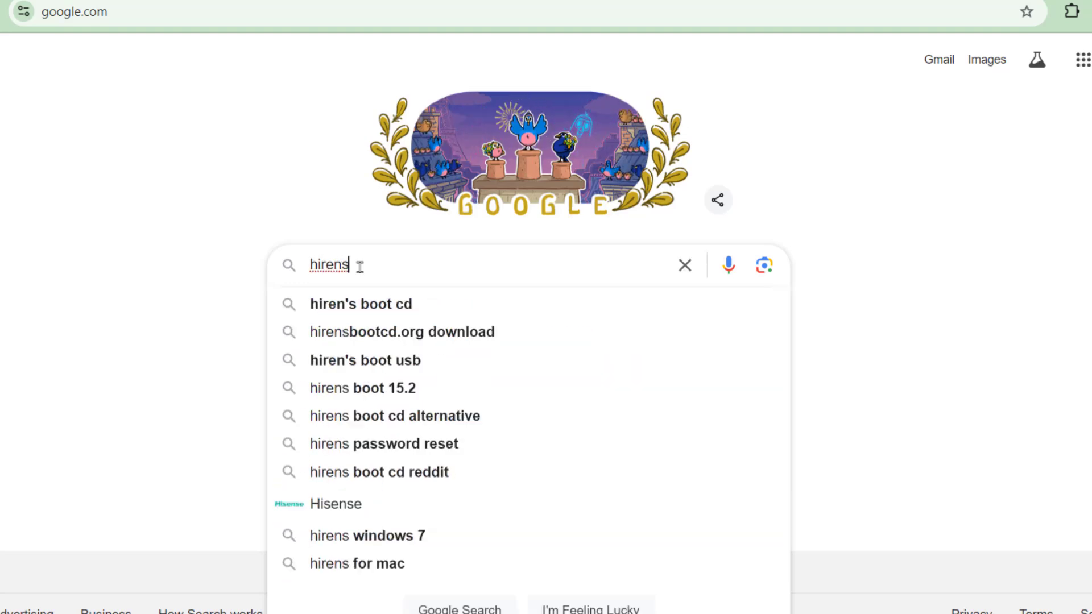
{"action": "left_click", "coordinate": [385, 312]}
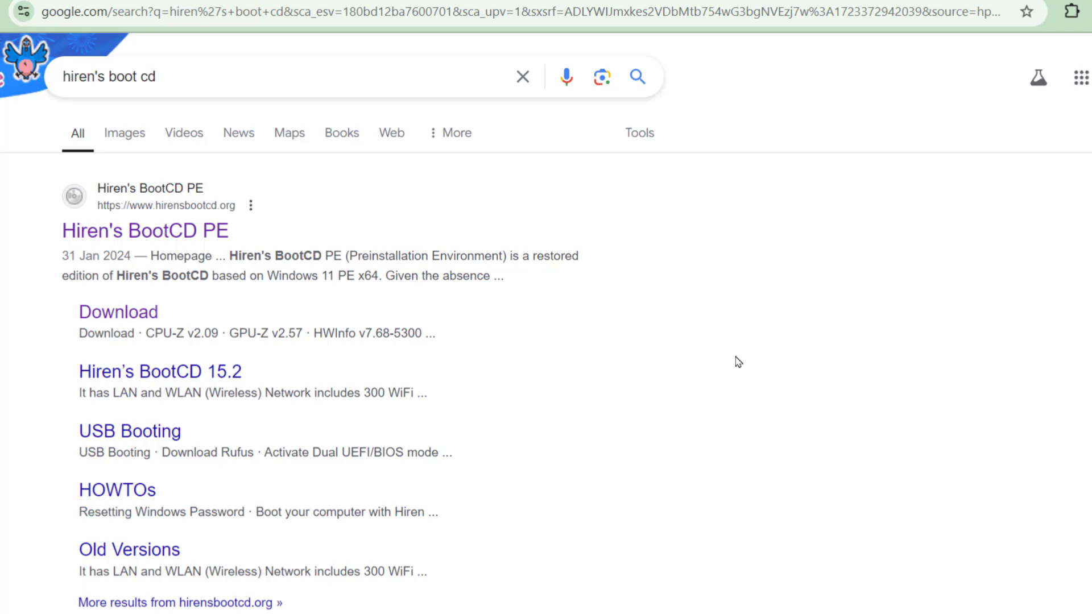
{"action": "left_click", "coordinate": [151, 235]}
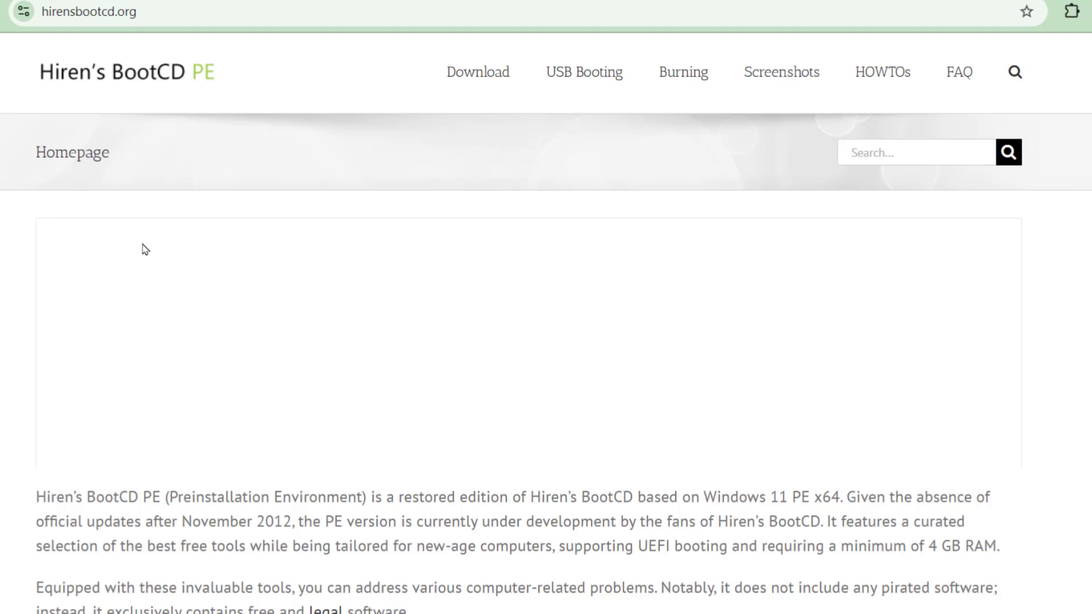
{"action": "left_click", "coordinate": [484, 79]}
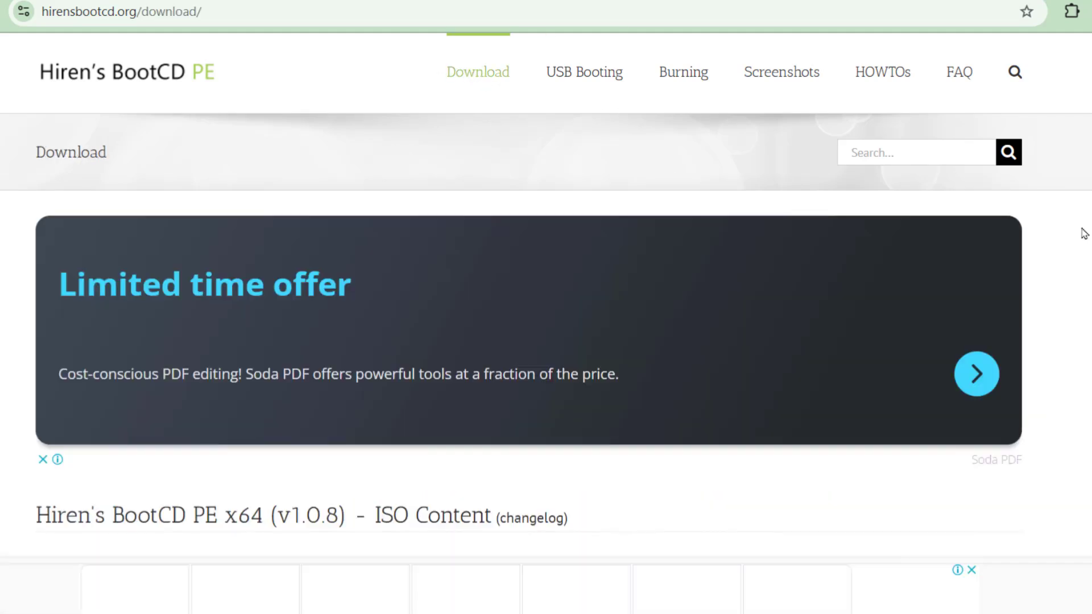
- Download HBCD_PE_x64.iso (3.06 GB) and confirm it appears in Chrome's downloads
{"action": "scroll", "coordinate": [1083, 233], "scroll_direction": "down", "scroll_amount": 4}
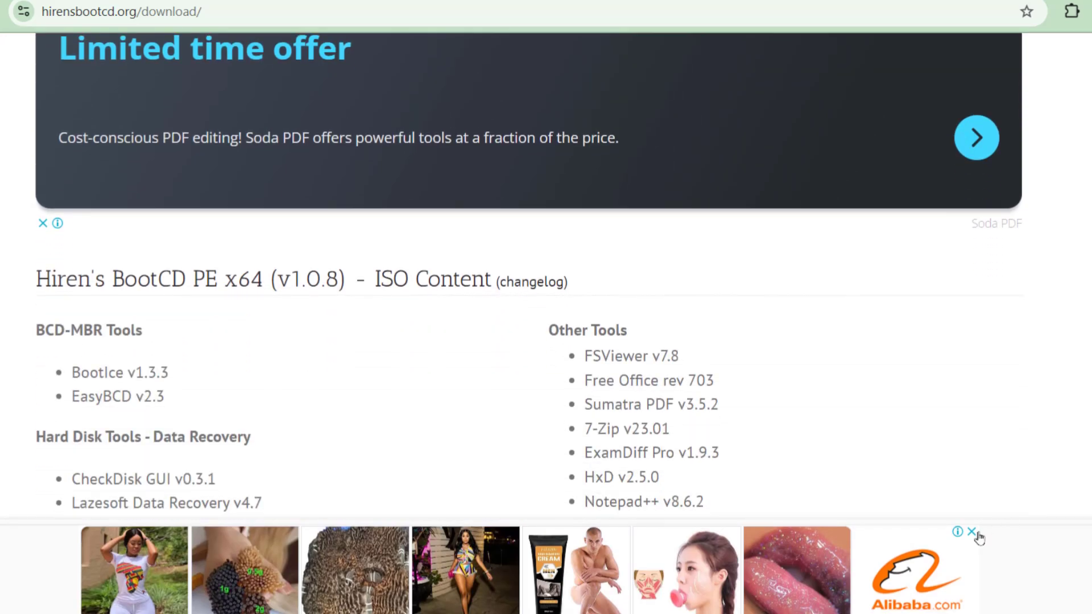
{"action": "left_click", "coordinate": [978, 538]}
{"action": "scroll", "coordinate": [528, 276], "scroll_direction": "down", "scroll_amount": 20}
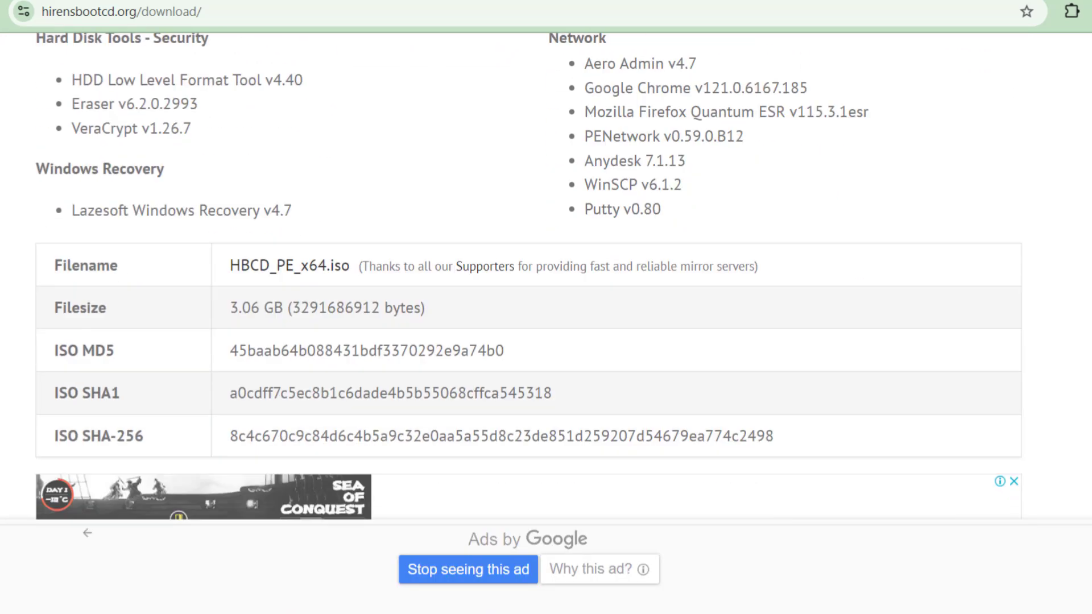
{"action": "scroll", "coordinate": [297, 230], "scroll_direction": "up", "scroll_amount": 1}
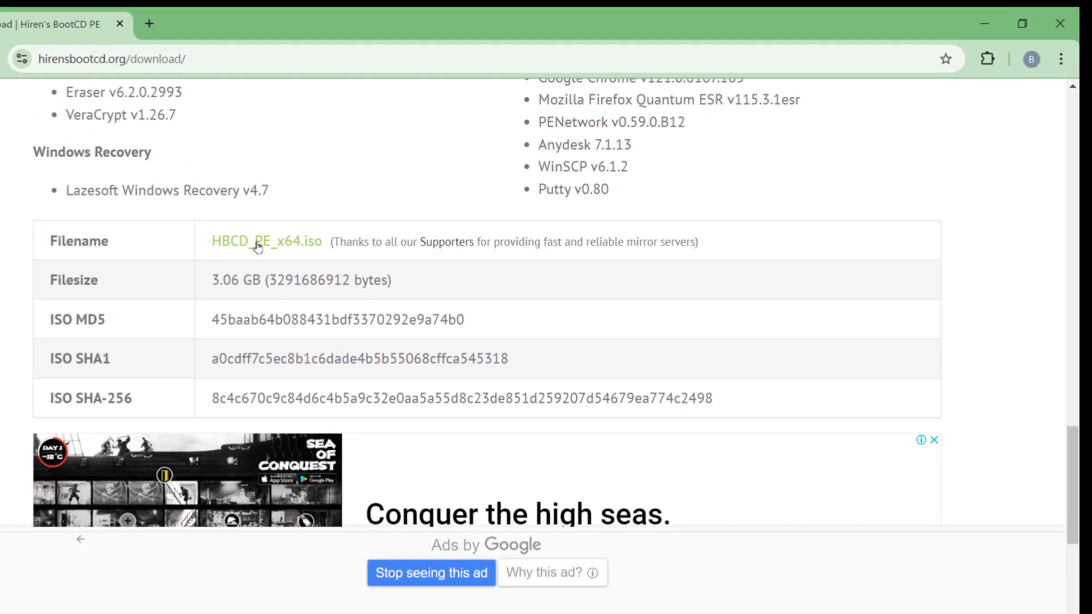
{"action": "left_click", "coordinate": [257, 246]}
{"action": "left_click", "coordinate": [1001, 58]}
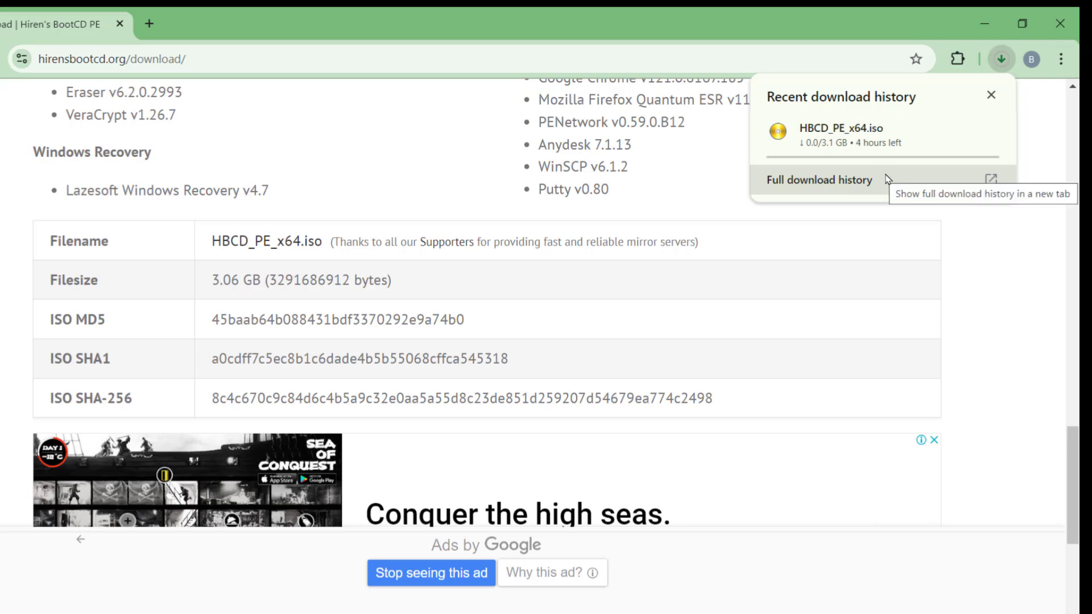
{"action": "left_click", "coordinate": [992, 95]}
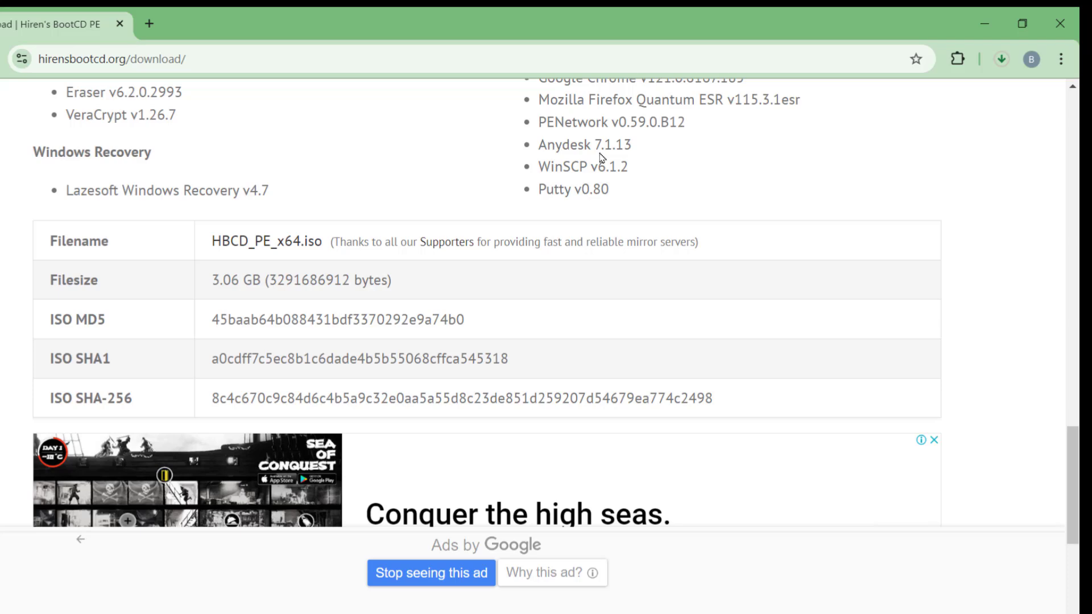
- In a new tab, search Google for rufus and open the official rufus.ie site
{"action": "left_click", "coordinate": [149, 23]}
{"action": "left_click", "coordinate": [229, 337]}
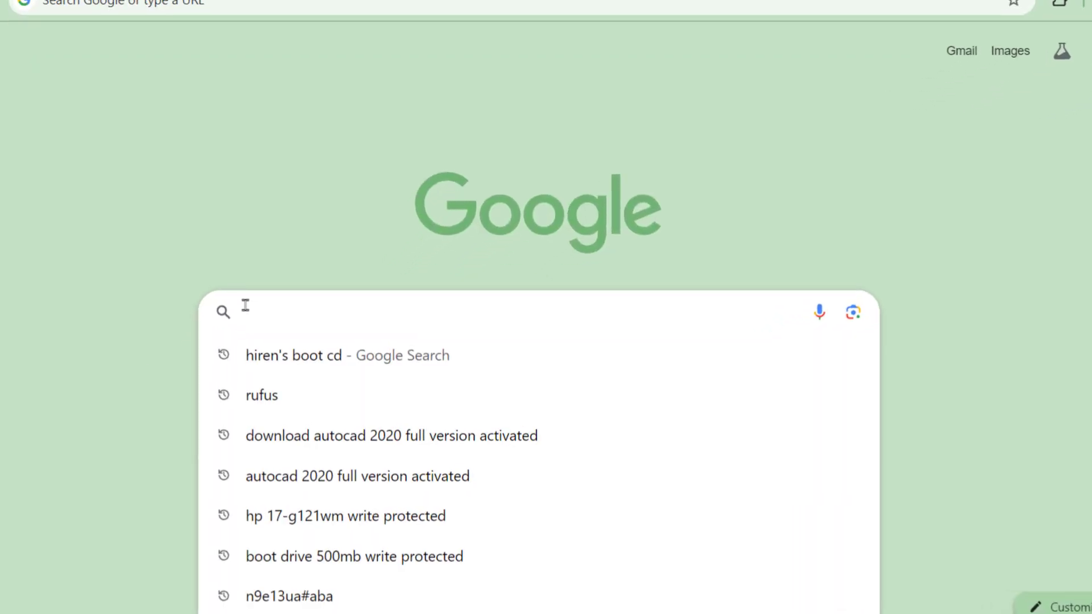
{"action": "type", "text": "rufus"}
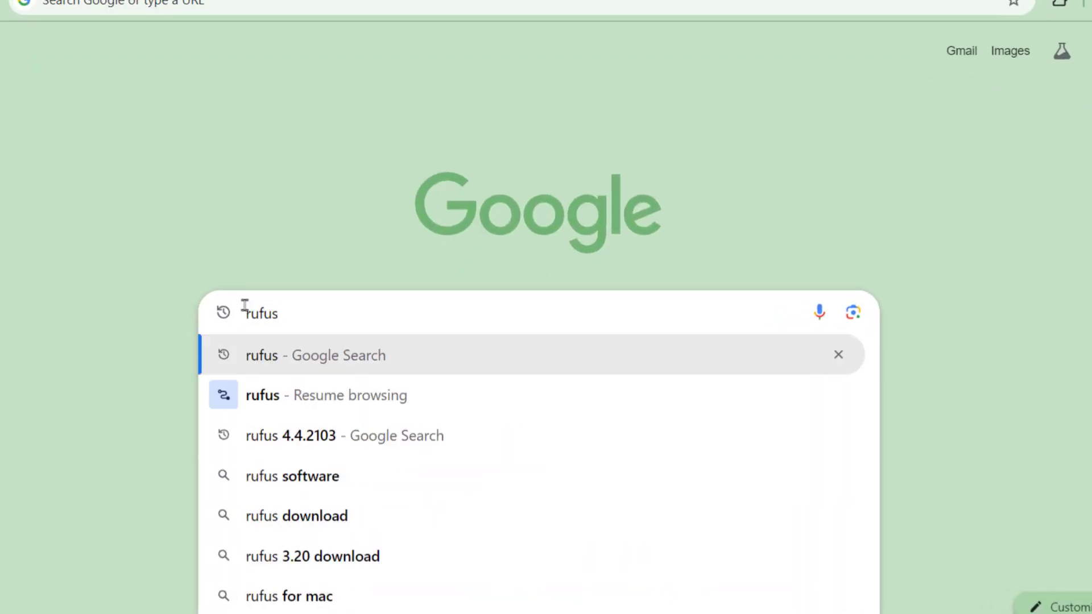
{"action": "key", "text": "Return"}
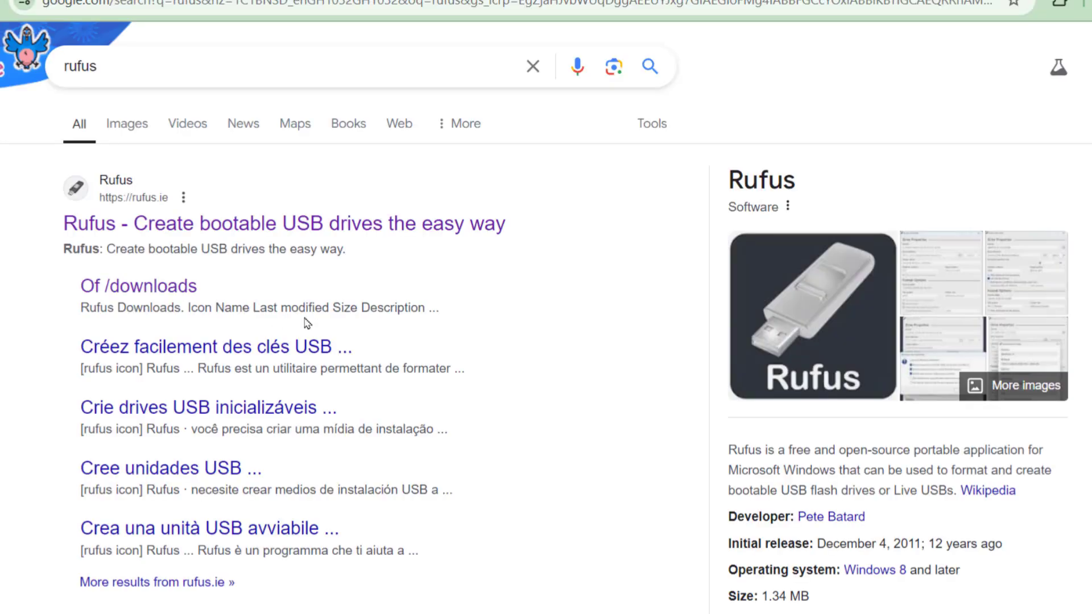
{"action": "left_click", "coordinate": [193, 225]}
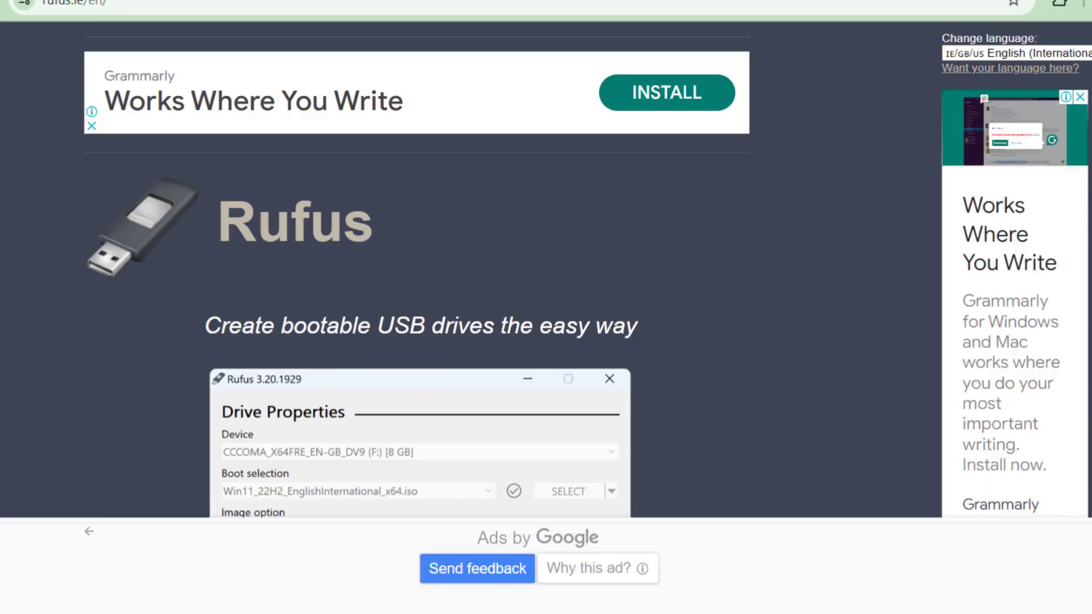
- Download rufus-4.5.exe and run it from Chrome's download panel
{"action": "scroll", "coordinate": [815, 260], "scroll_direction": "down", "scroll_amount": 20}
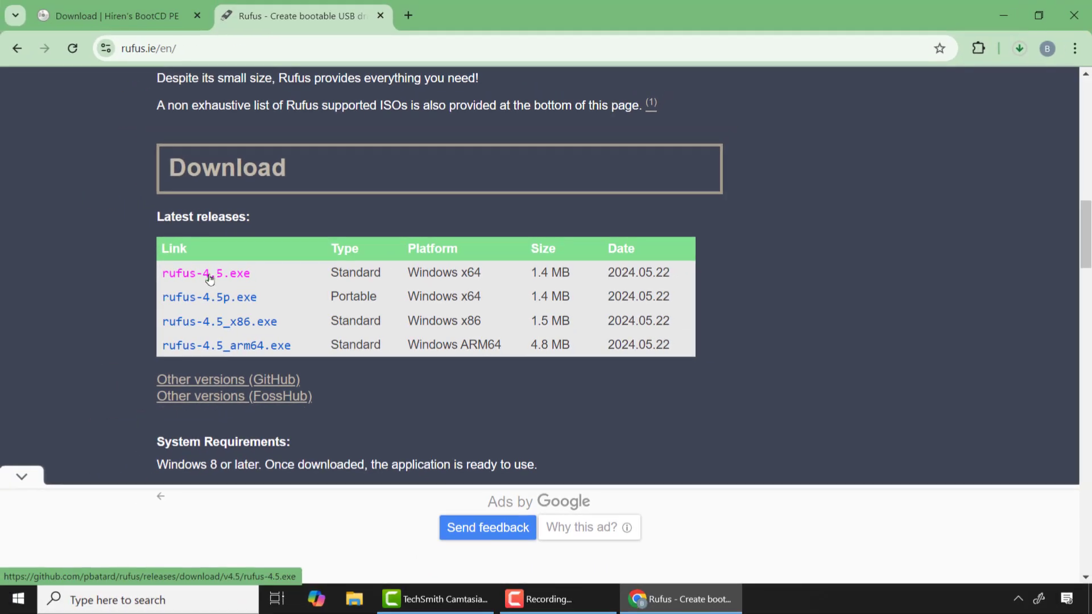
{"action": "left_click", "coordinate": [209, 278]}
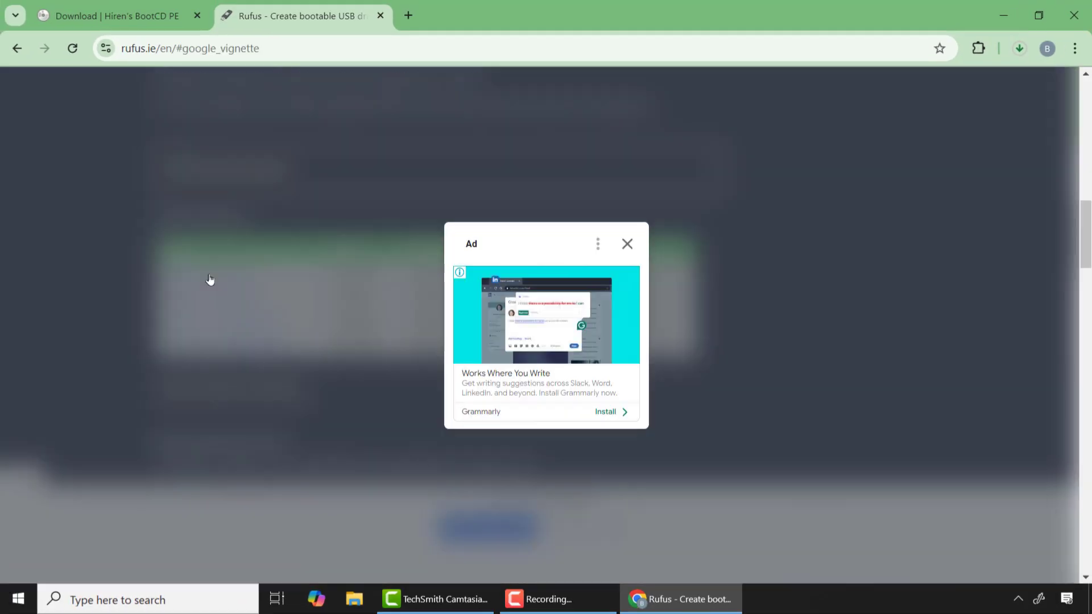
{"action": "left_click", "coordinate": [627, 243]}
{"action": "left_click", "coordinate": [1020, 50]}
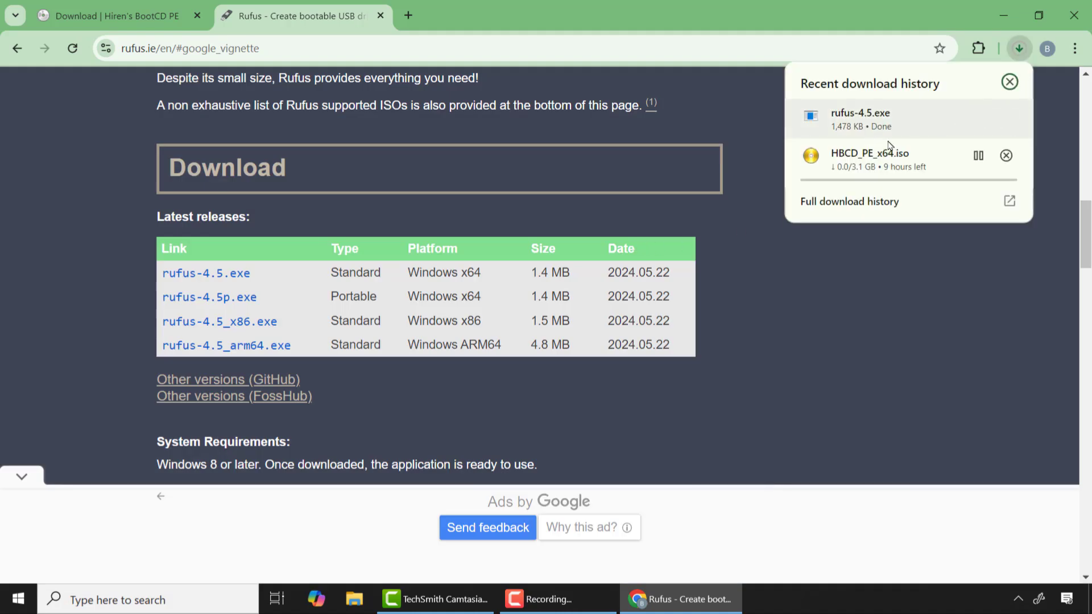
{"action": "left_click", "coordinate": [880, 121]}
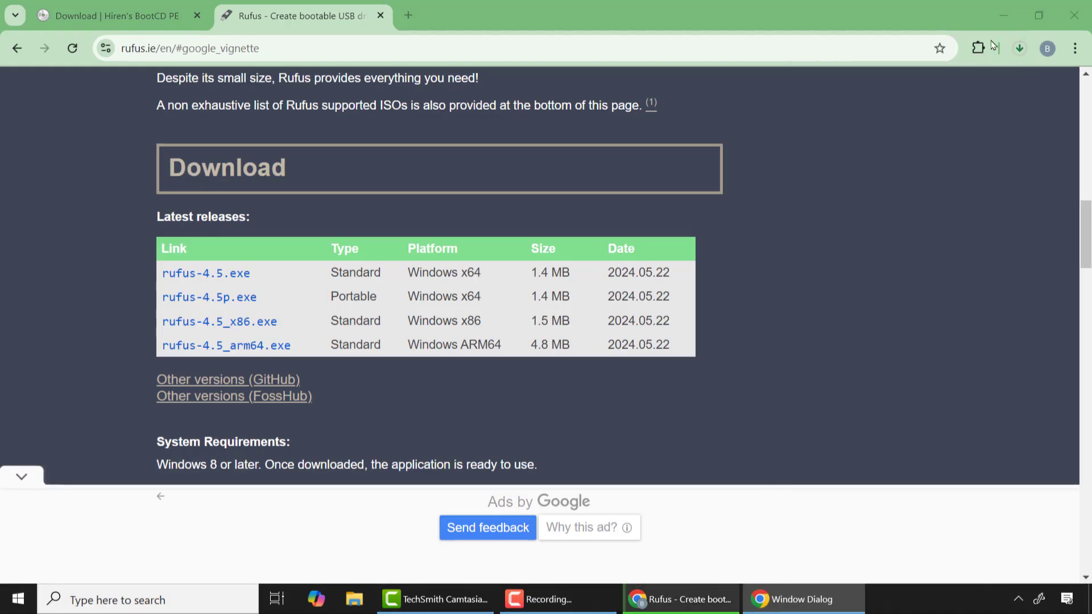
- Let Rufus run as administrator and select the HBCD_PE_x64 (G:) 3.9GB USB drive as target
{"action": "left_click", "coordinate": [466, 405]}
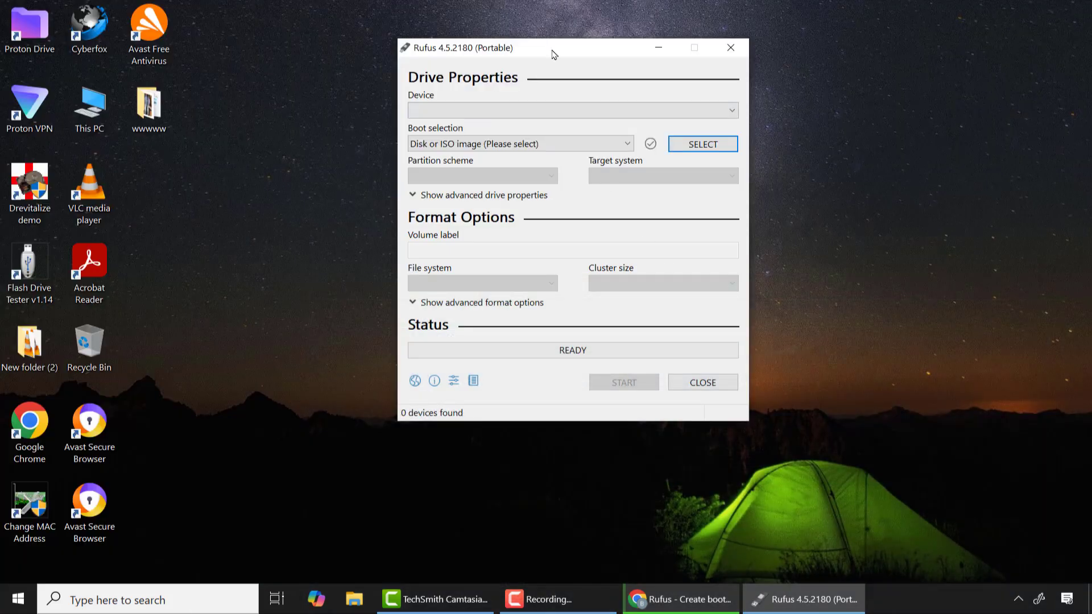
{"action": "left_click_drag", "start_coordinate": [555, 54], "coordinate": [563, 98]}
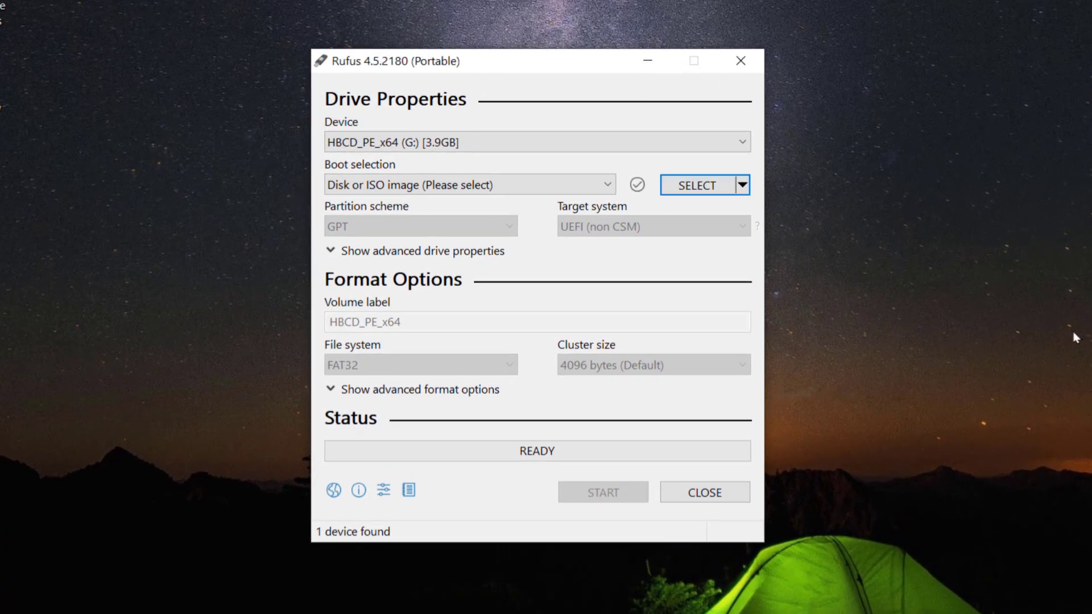
{"action": "left_click", "coordinate": [475, 143]}
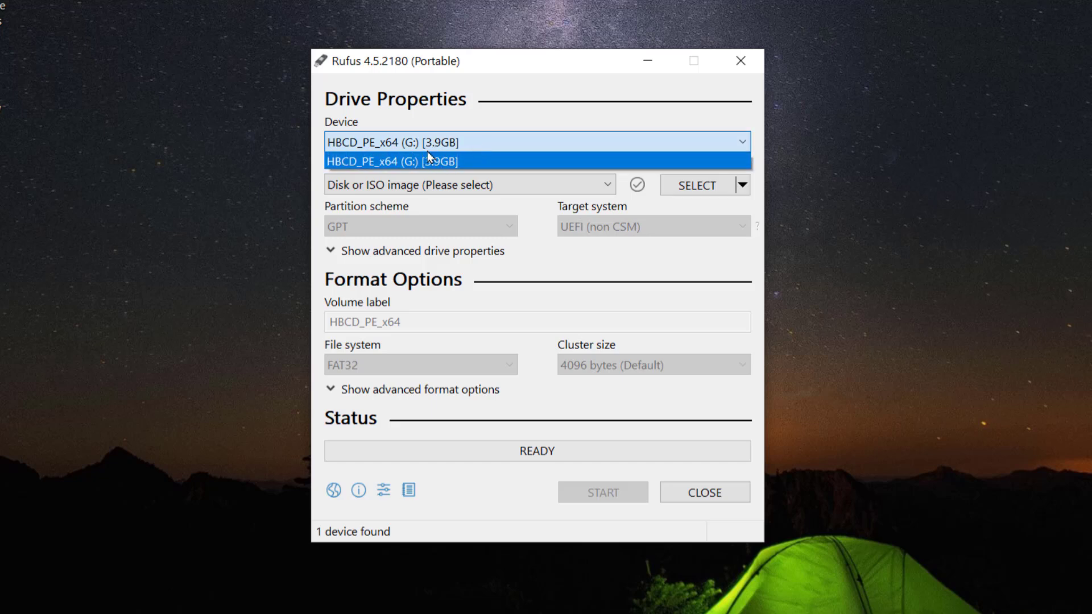
{"action": "left_click", "coordinate": [434, 162]}
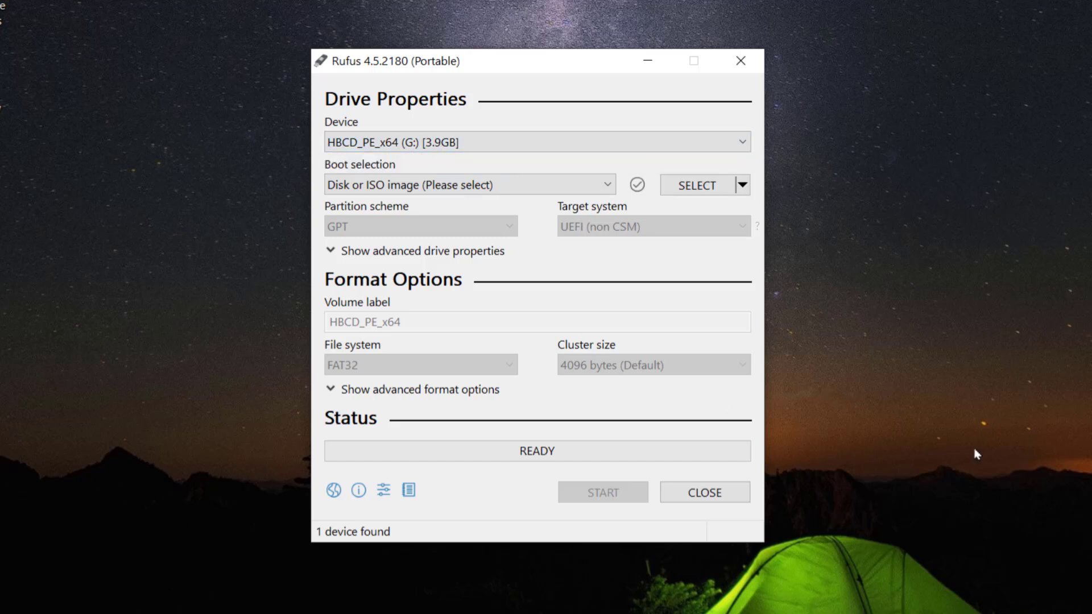
- Load HBCD_PE_x64.iso as the boot image and write it to the drive, confirming data erasure
{"action": "left_click", "coordinate": [685, 188]}
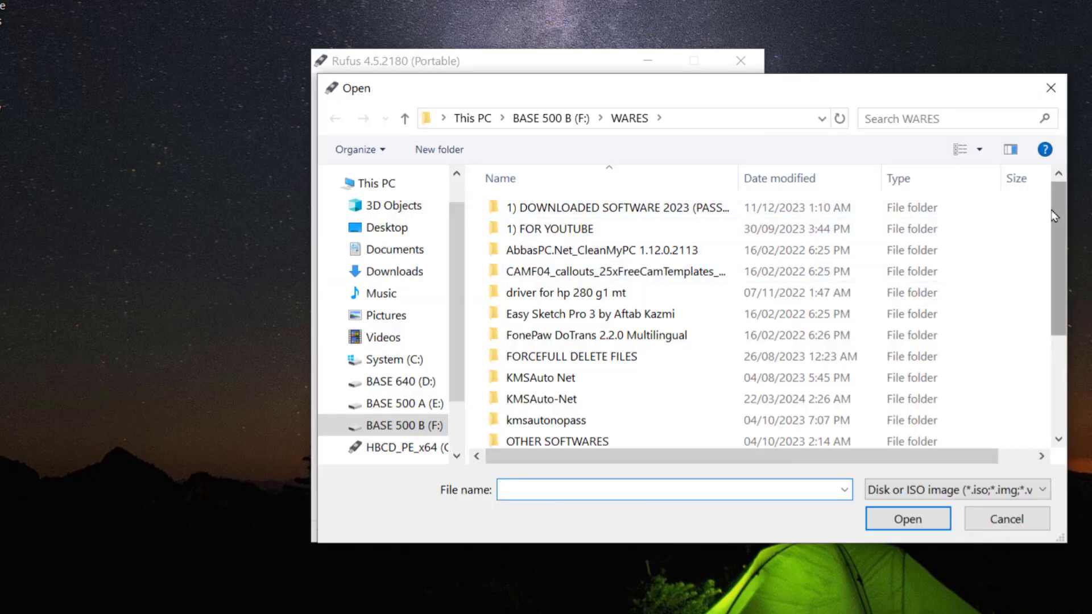
{"action": "scroll", "coordinate": [626, 341], "scroll_direction": "down", "scroll_amount": 3}
{"action": "double_click", "coordinate": [547, 416]}
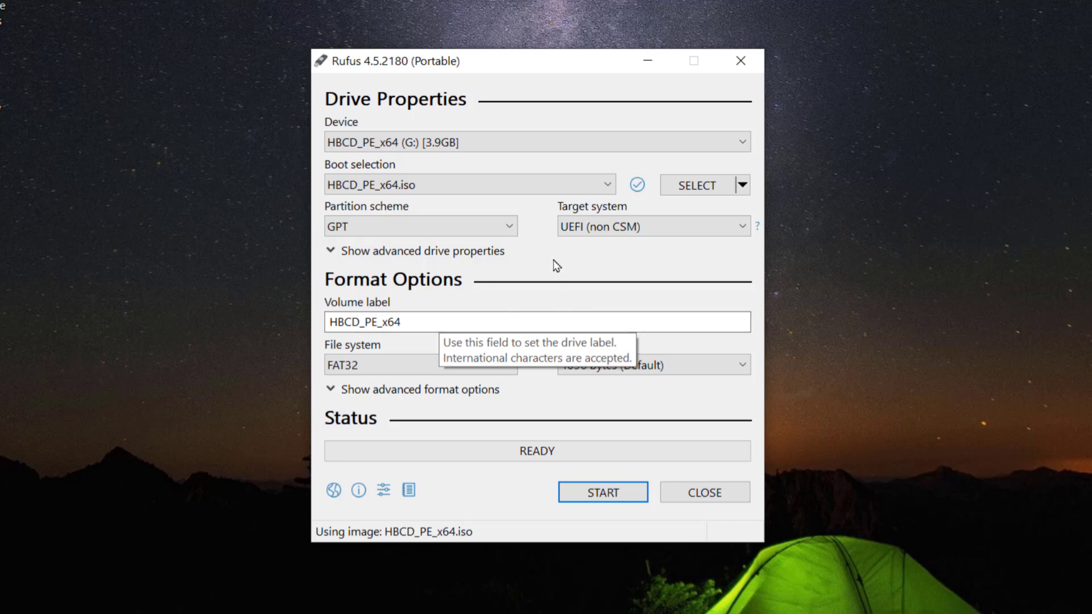
{"action": "left_click", "coordinate": [602, 494]}
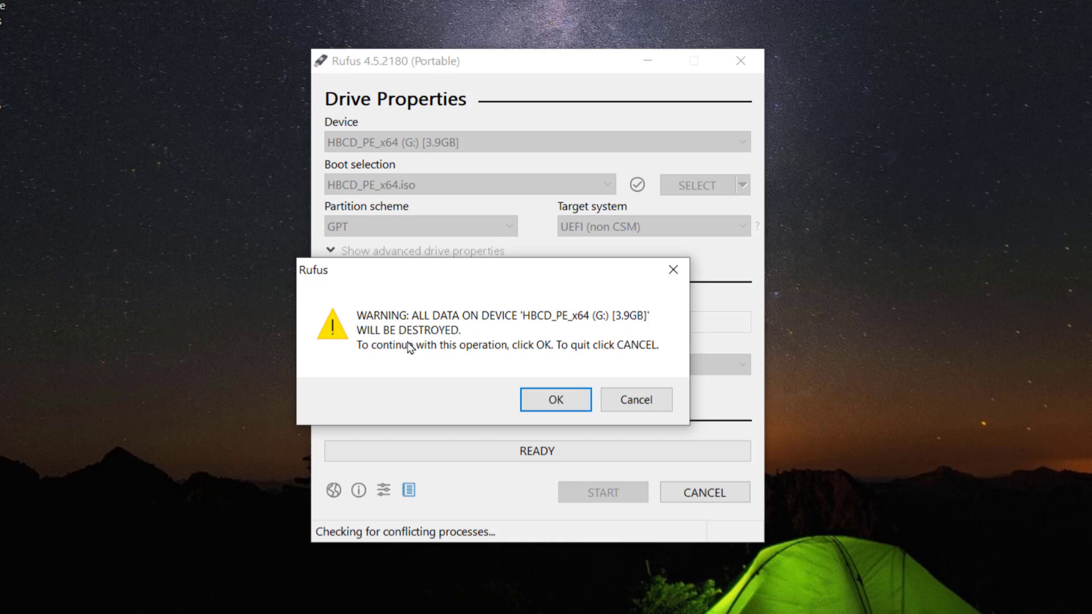
{"action": "left_click", "coordinate": [547, 402]}
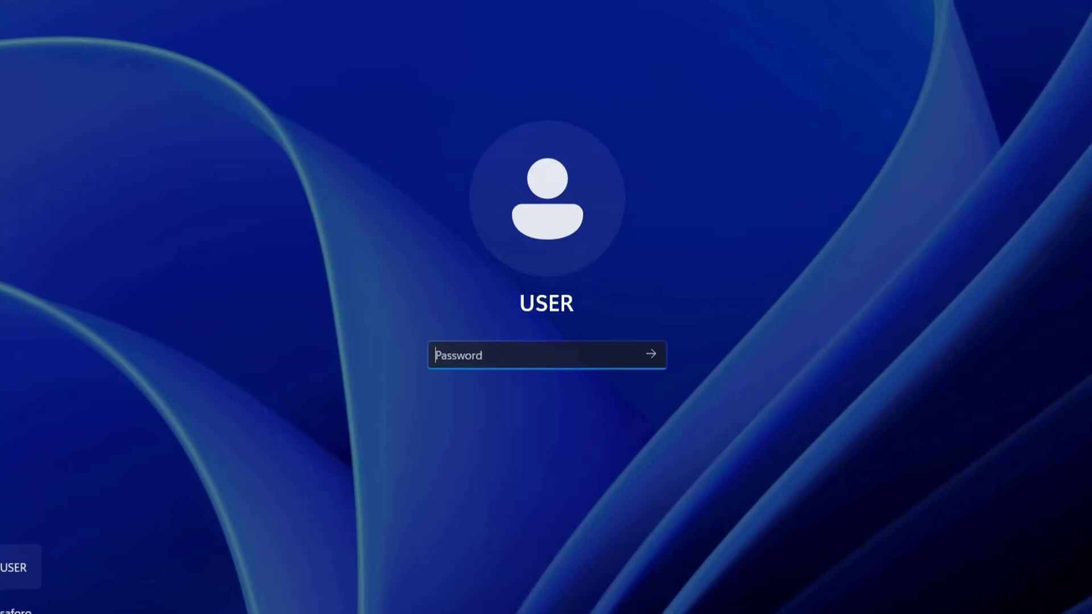
- Submit a two-character password for USER on the Windows login screen
{"action": "type", "text": "••"}
{"action": "key", "text": "Return"}
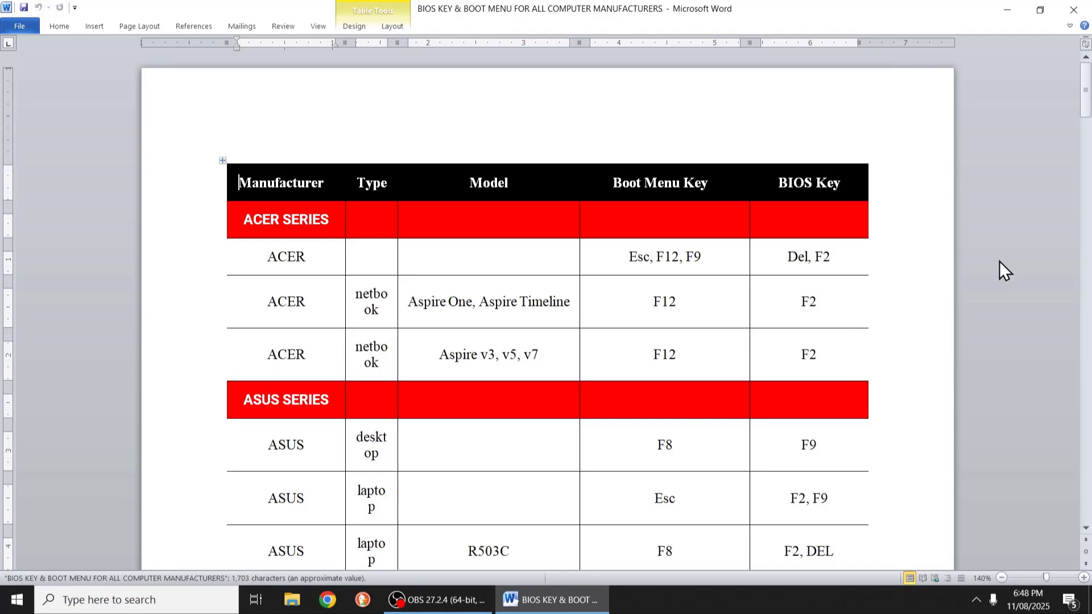
{"action": "left_click", "coordinate": [960, 259]}
{"action": "scroll", "coordinate": [960, 258], "scroll_direction": "down", "scroll_amount": 5}
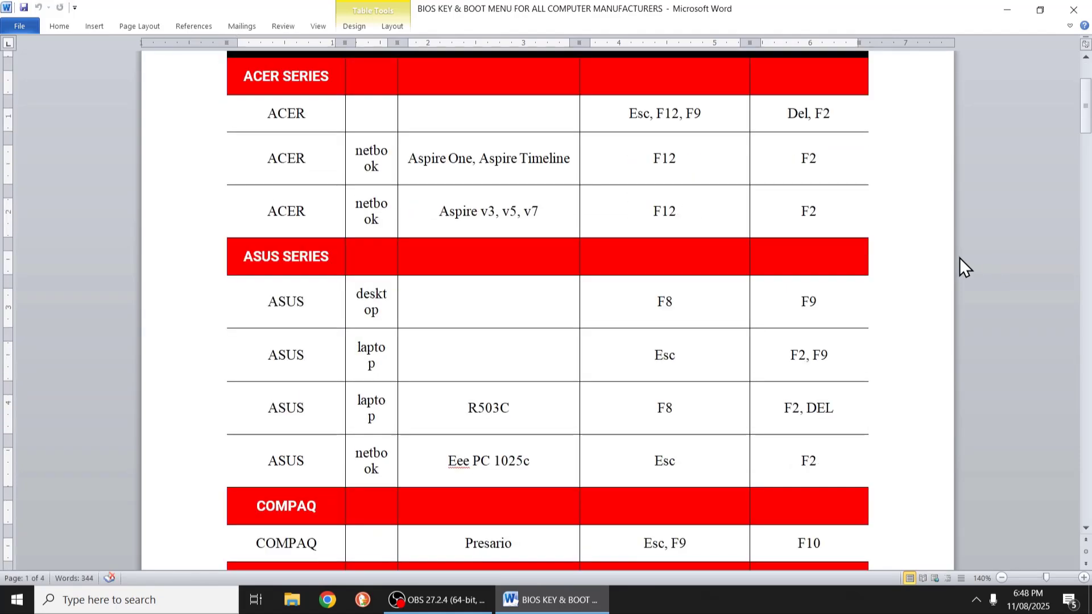
{"action": "scroll", "coordinate": [960, 258], "scroll_direction": "down", "scroll_amount": 5}
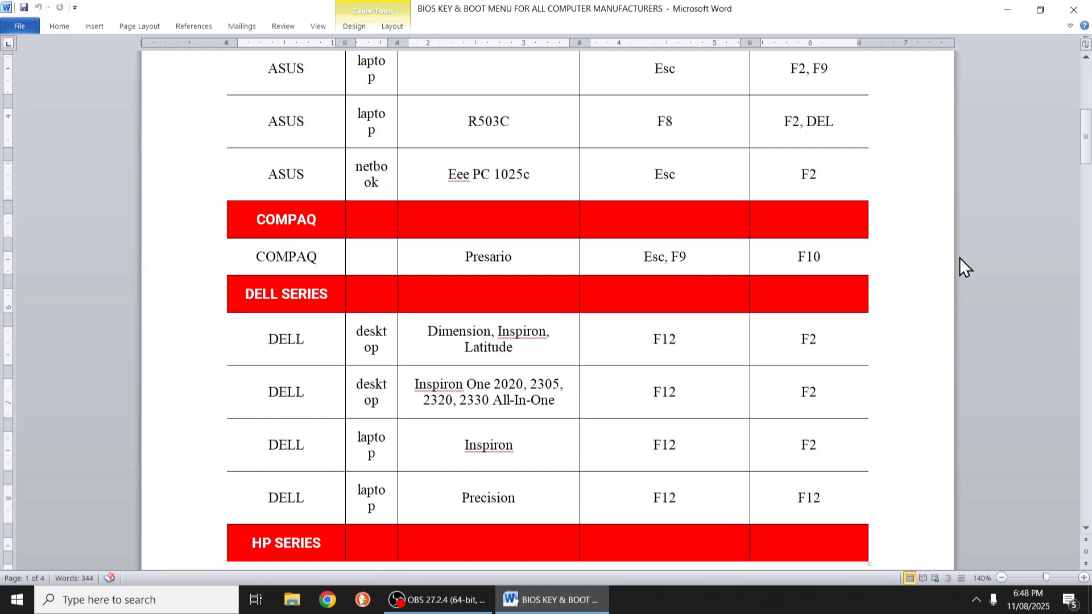
{"action": "scroll", "coordinate": [960, 257], "scroll_direction": "down", "scroll_amount": 5}
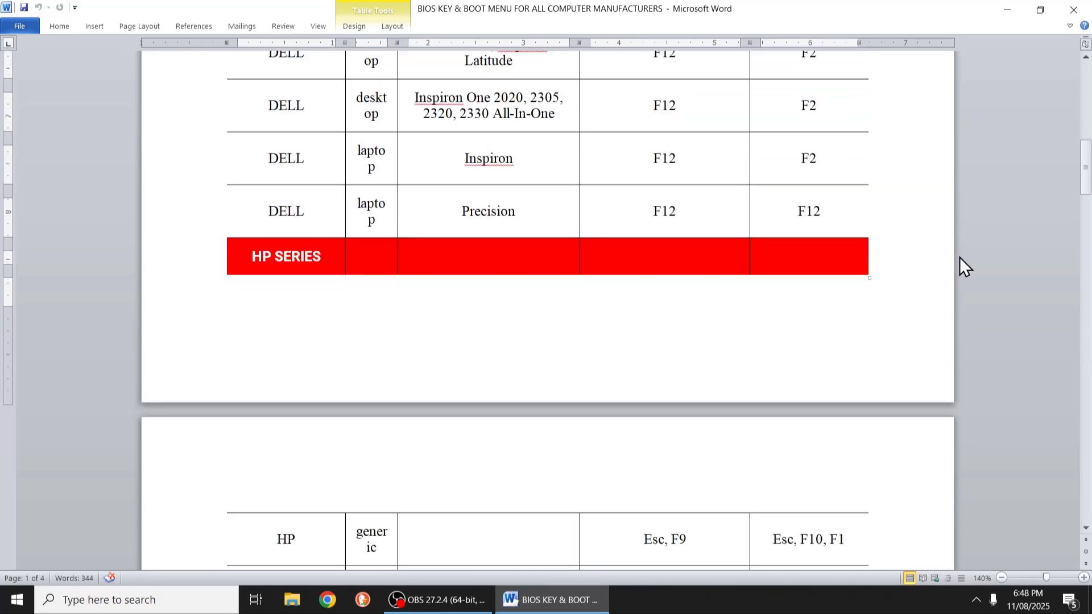
{"action": "scroll", "coordinate": [959, 256], "scroll_direction": "down", "scroll_amount": 4}
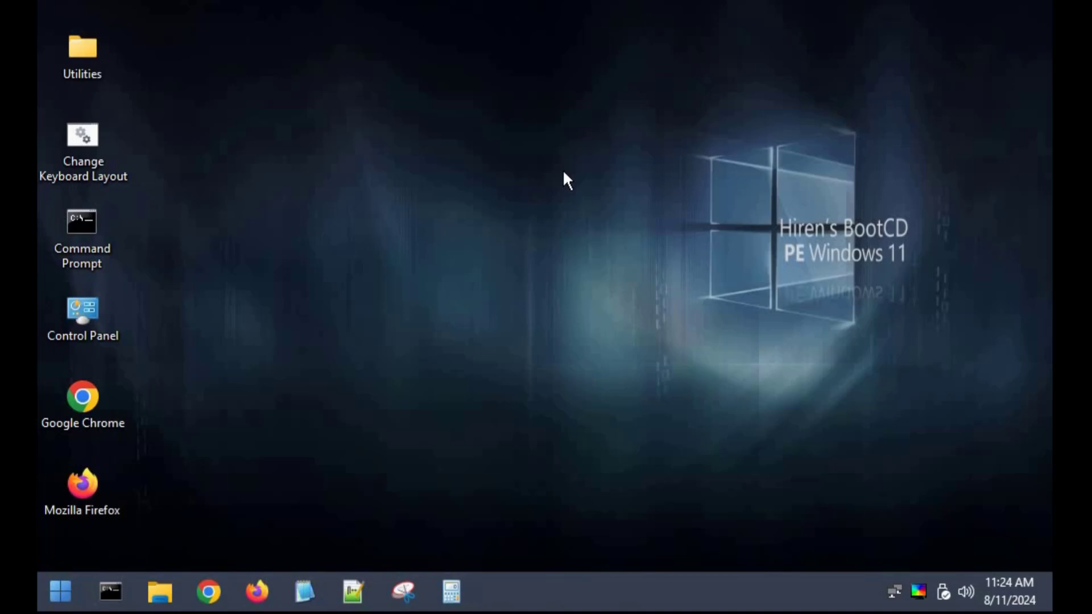
- Open Utilities\Security\Passwords to reveal Windows Login Unlocker, Lazesoft Password Recovery and NT Password Edit
{"action": "double_click", "coordinate": [88, 50]}
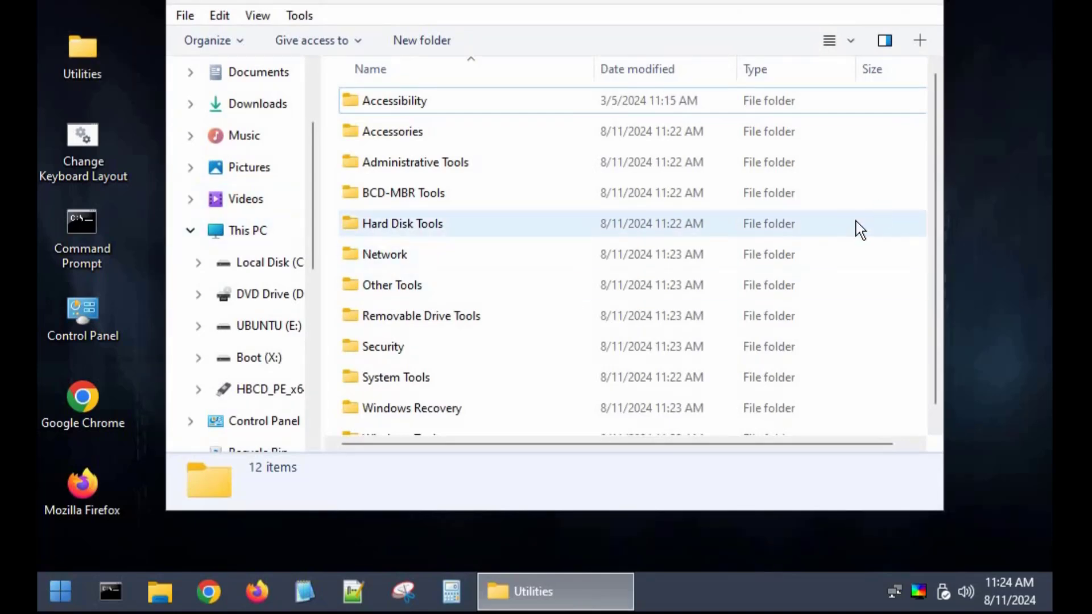
{"action": "double_click", "coordinate": [386, 349]}
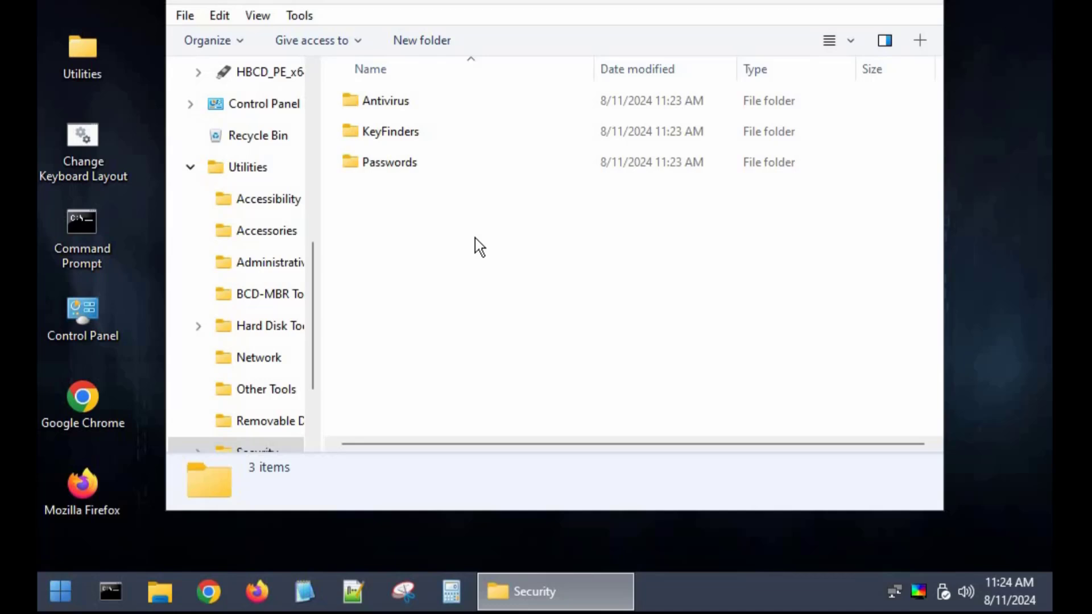
{"action": "double_click", "coordinate": [390, 163]}
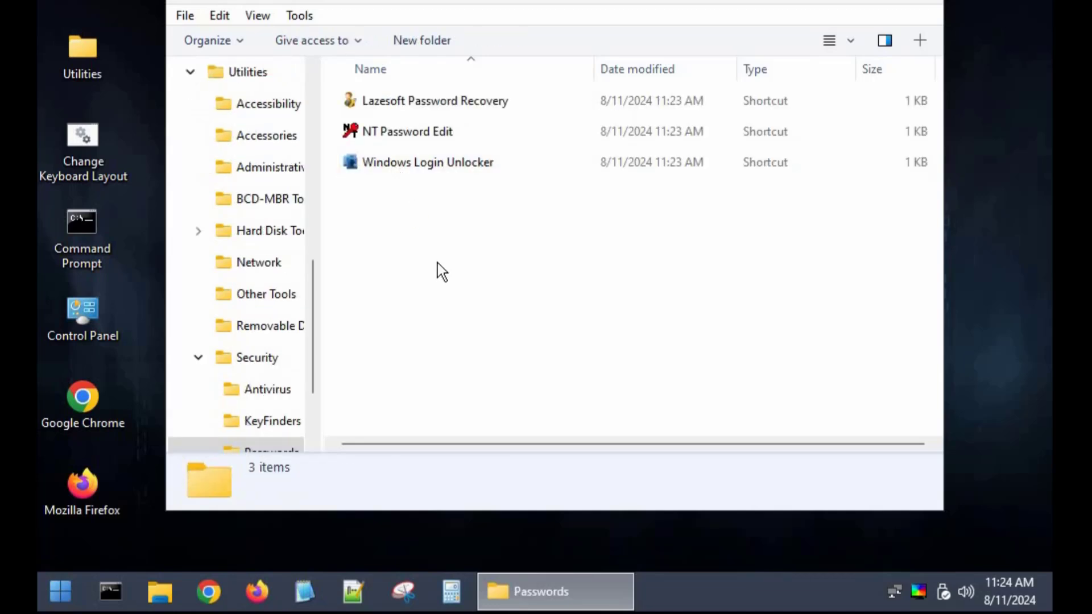
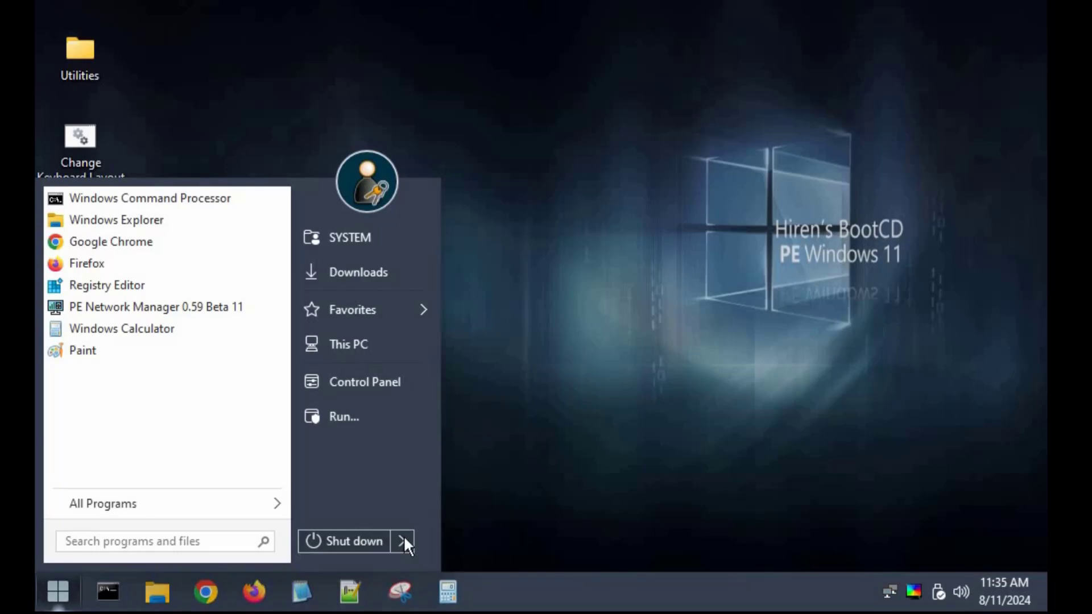
- Restart the PC from the Start menu's Shut down options
{"action": "mouse_move", "coordinate": [403, 540]}
{"action": "left_click", "coordinate": [449, 540]}
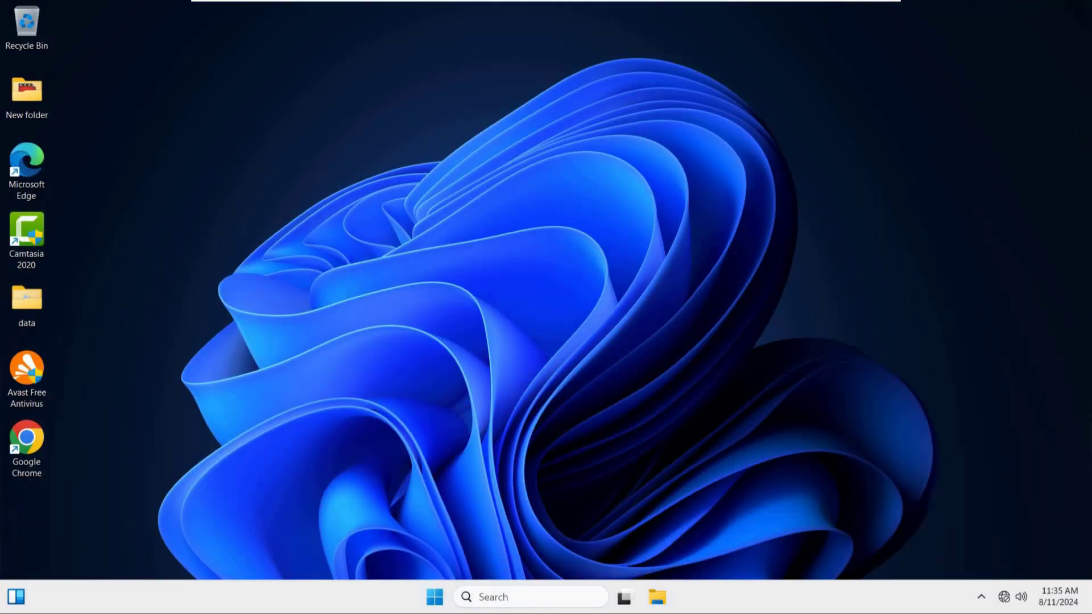
- Confirm the Windows 11 desktop loaded without a login by opening and dismissing its context menu twice
{"action": "right_click", "coordinate": [549, 225]}
{"action": "key", "text": "Escape"}
{"action": "right_click", "coordinate": [523, 259]}
{"action": "key", "text": "Escape"}
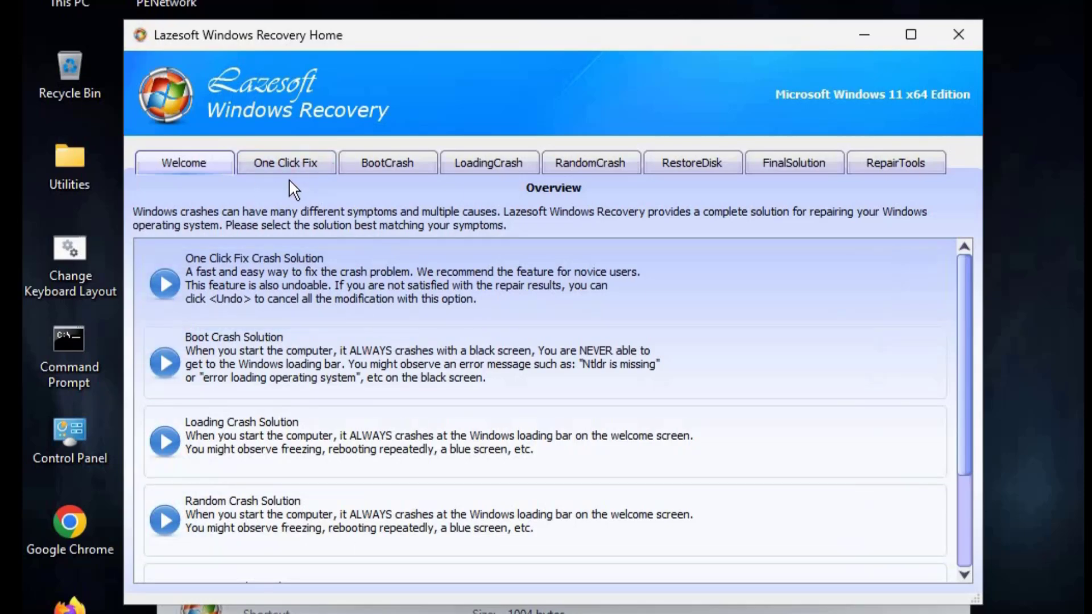
- Search drive D: for recoverable files and acknowledge the search's completion
{"action": "left_click", "coordinate": [400, 162]}
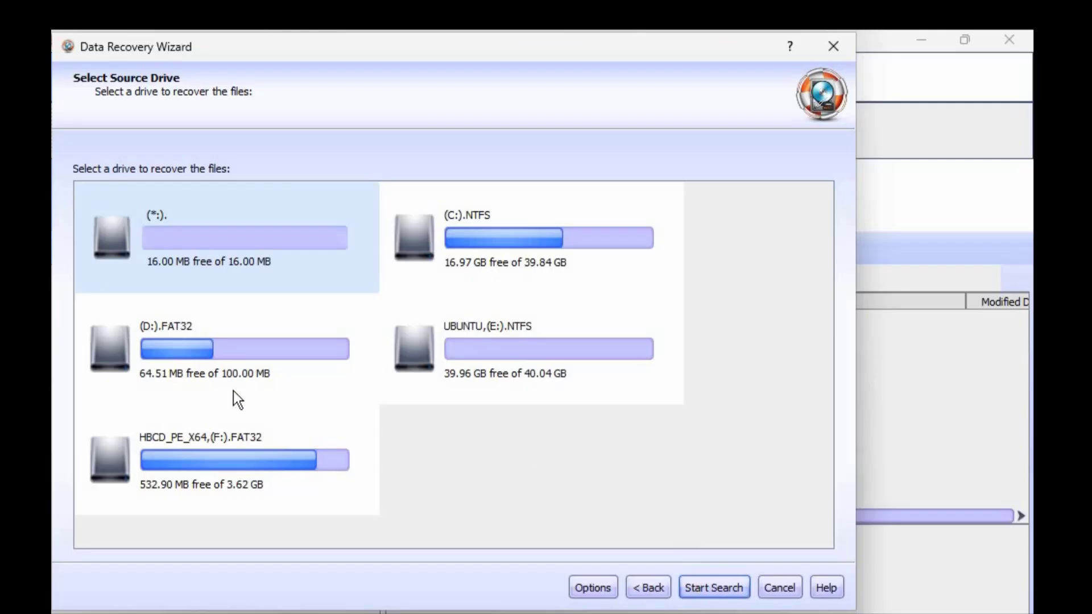
{"action": "left_click", "coordinate": [237, 355]}
{"action": "left_click", "coordinate": [714, 588]}
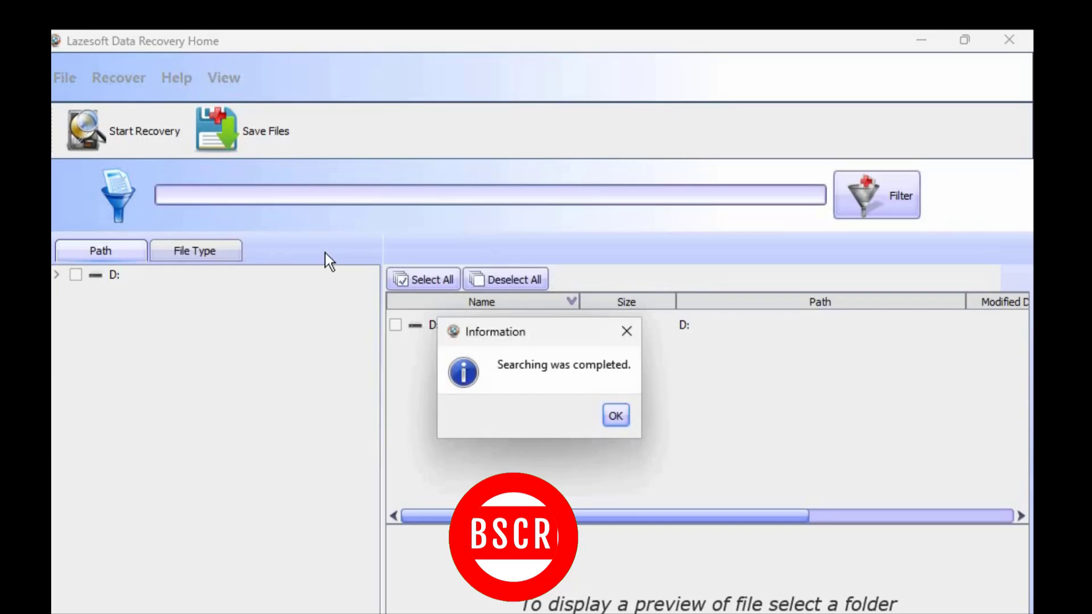
{"action": "left_click", "coordinate": [616, 416]}
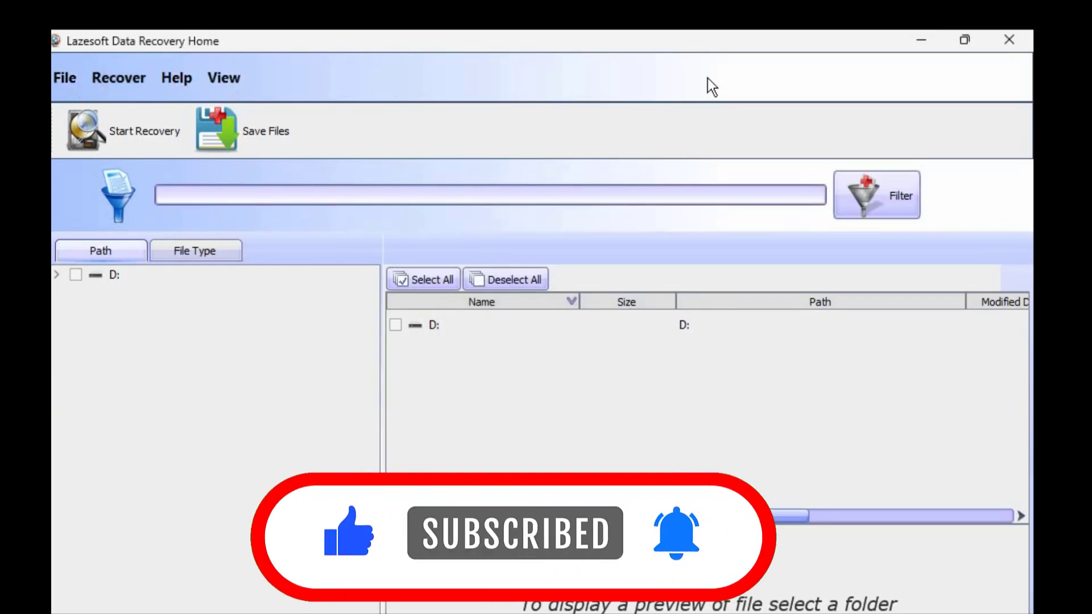
- Close Lazesoft Data Recovery and relaunch it from Explorer
{"action": "left_click", "coordinate": [1012, 48]}
{"action": "left_click", "coordinate": [634, 415]}
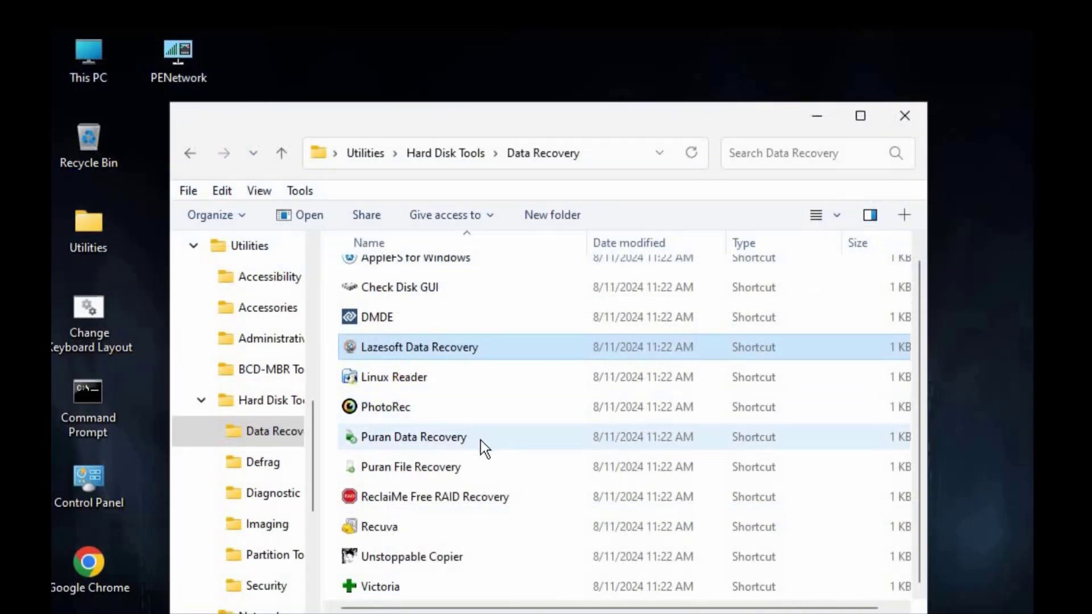
{"action": "double_click", "coordinate": [455, 350]}
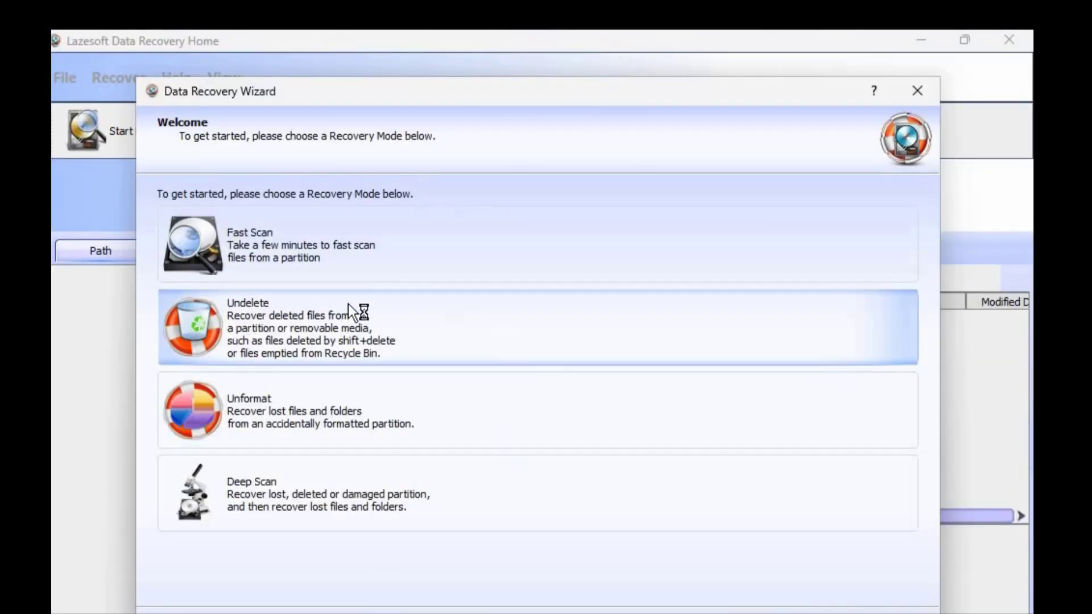